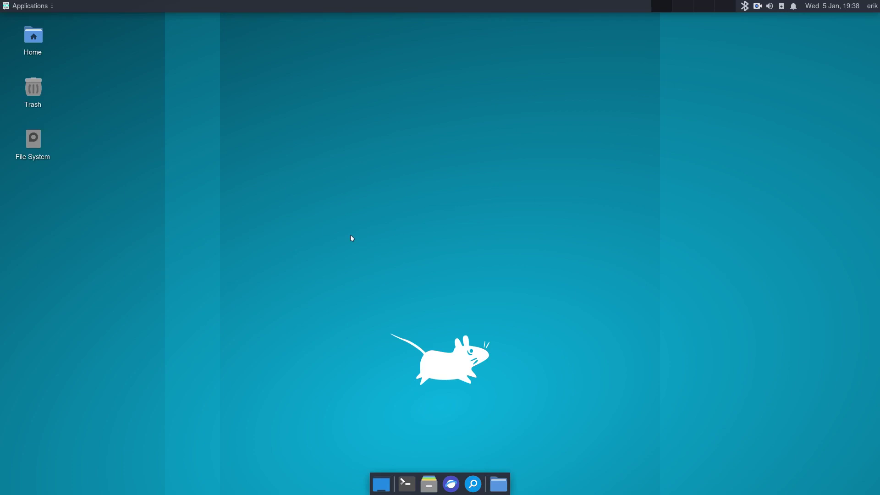
Open a terminal, move its window to the middle of the desktop and display the system information with neofetch
key("ctrl+alt+t")
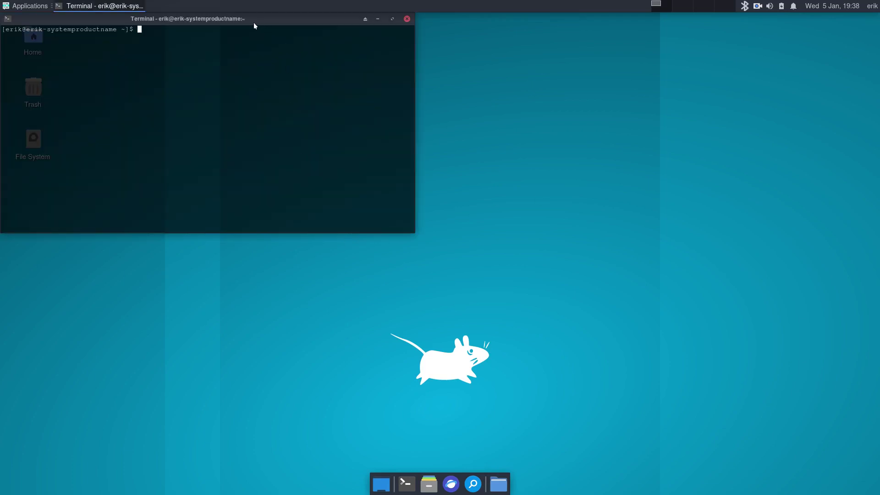
left_click_drag(252, 20, 505, 146)
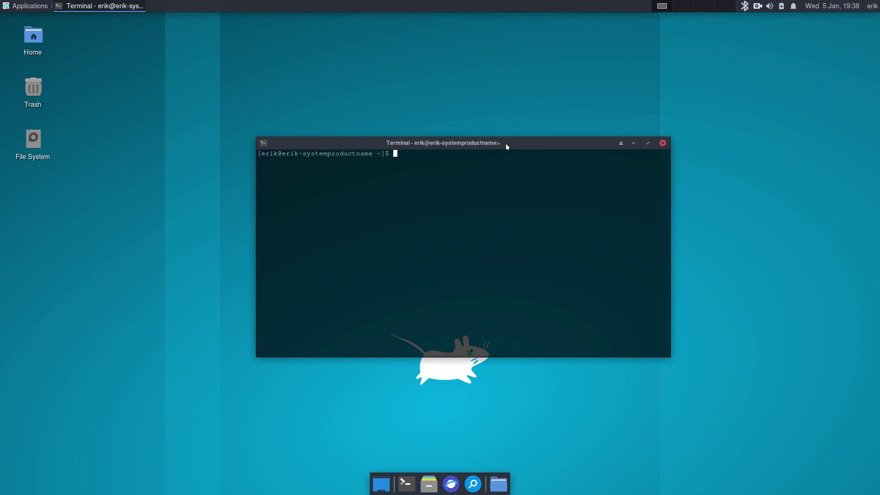
type("neofetch")
key("Return")
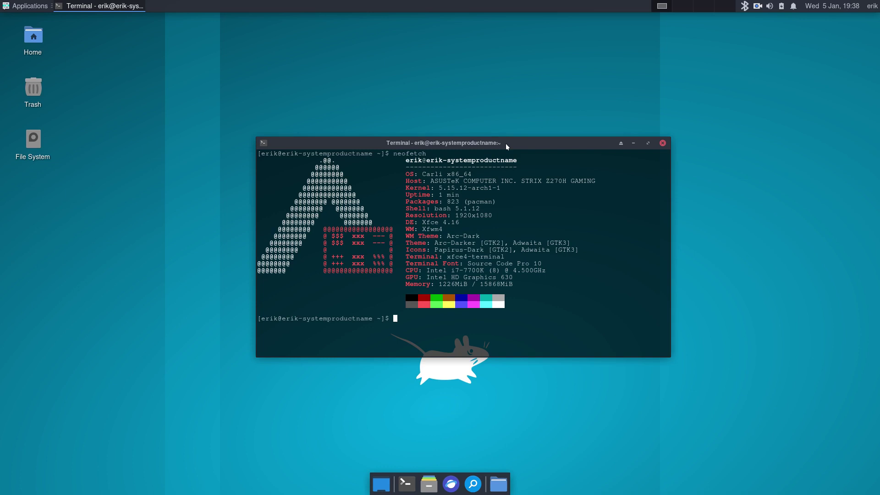
Try to install the pace package with sudo pacman -S pace, entering the sudo password
type("sudo pacman -S pace")
key("Return")
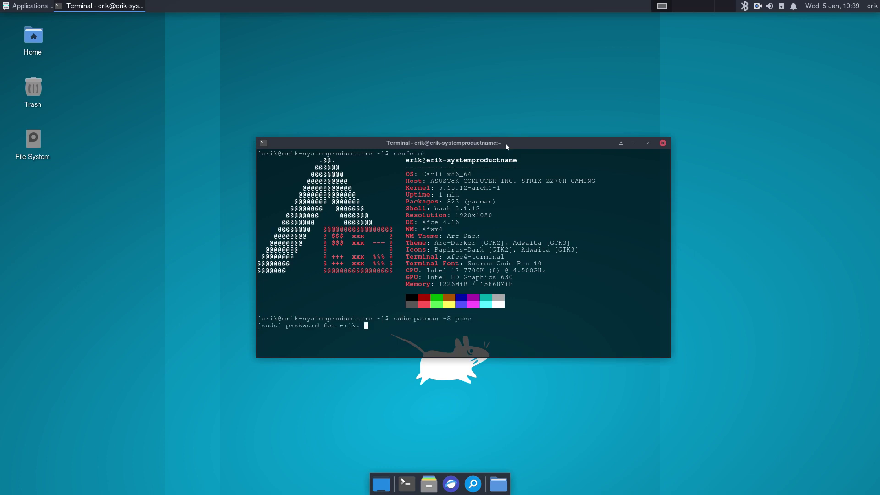
key("Return")
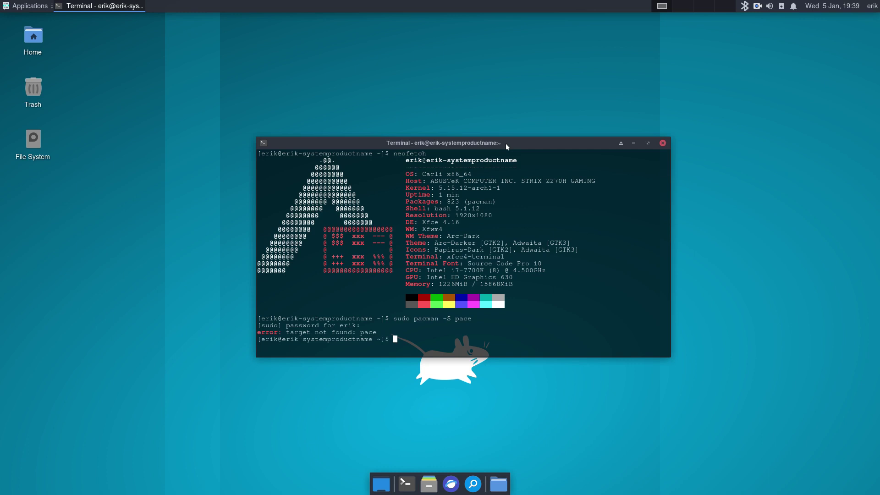
Synchronize the package databases with sudo pacman -Syyu and check again with yay, aborting the system upgrade both times
type("sudo pacman -Syyu")
key("Return")
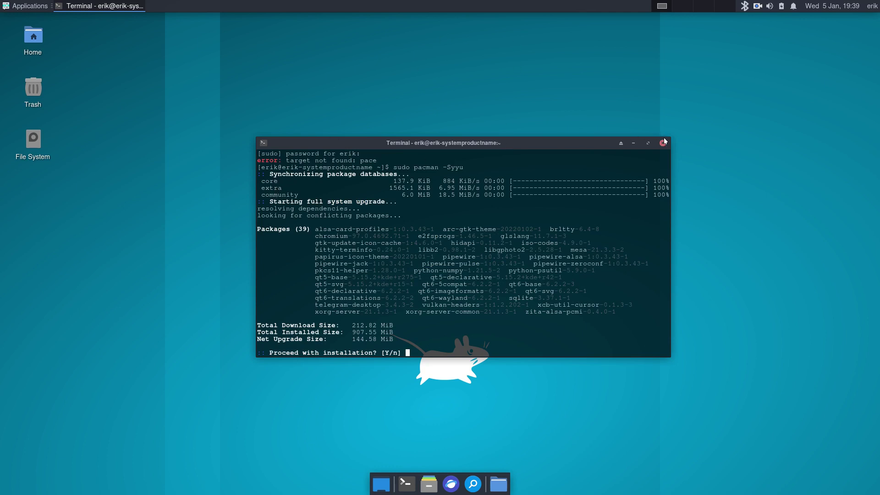
key("ctrl+c")
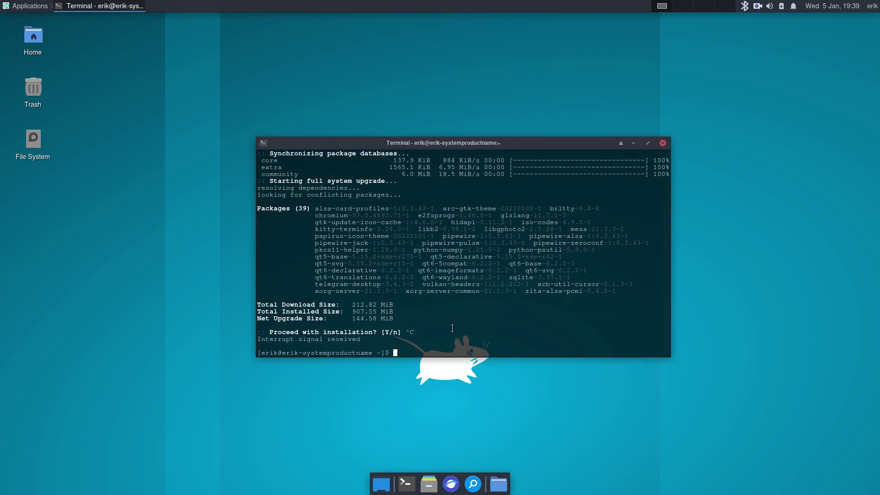
type("yay")
key("Return")
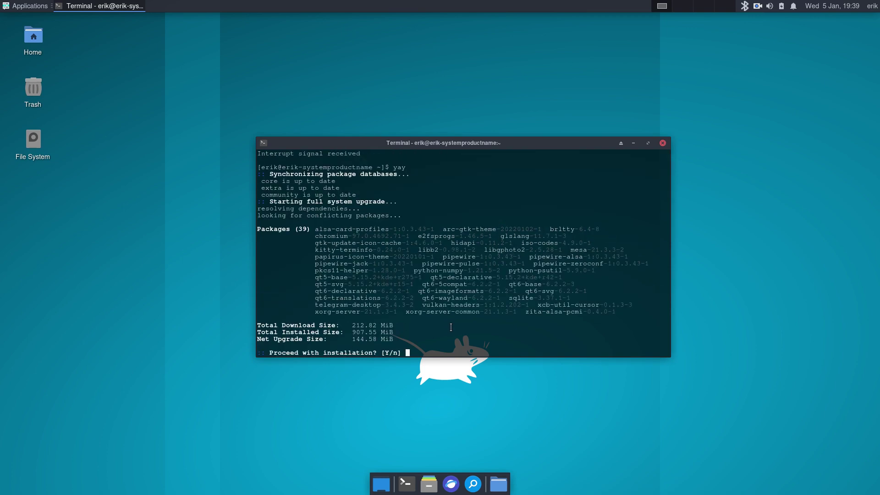
key("ctrl+c")
Search the available packages for wave with yay and leave the package selection without installing anything
type("yay wave")
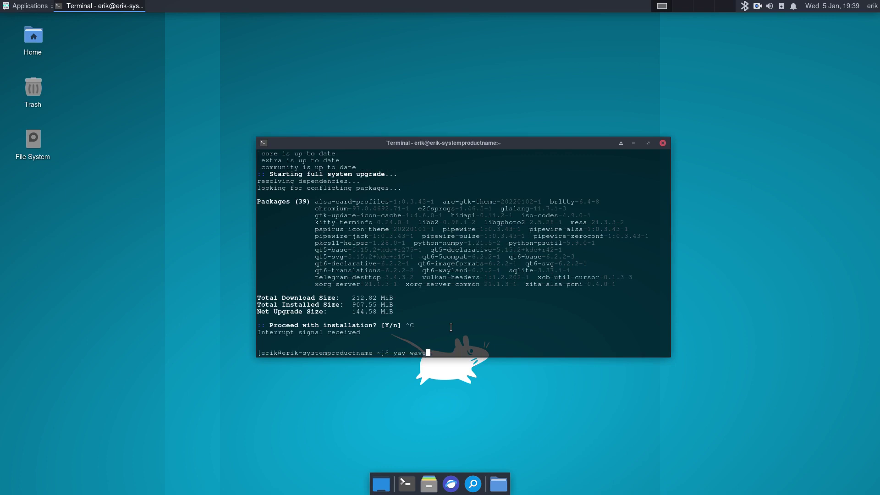
key("Return")
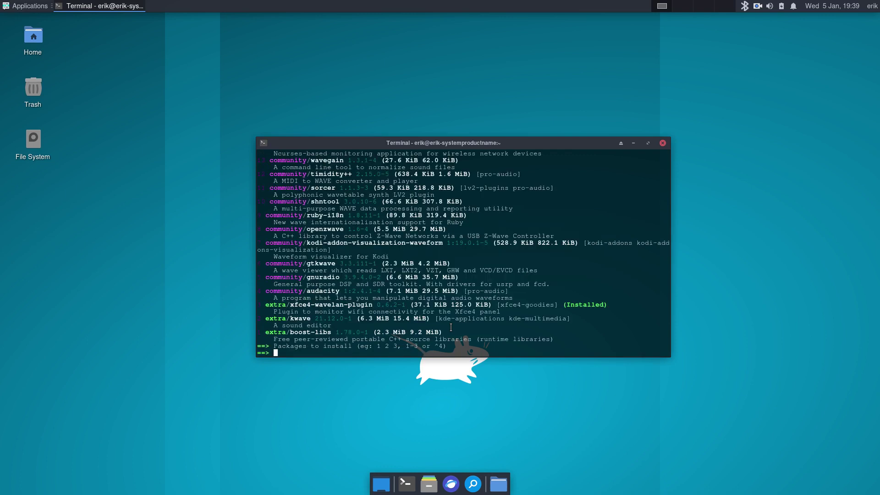
key("ctrl+c")
Search the repositories and the AUR for pace with yay
key("Up")
key("BackSpace")
key("BackSpace")
key("BackSpace")
key("BackSpace")
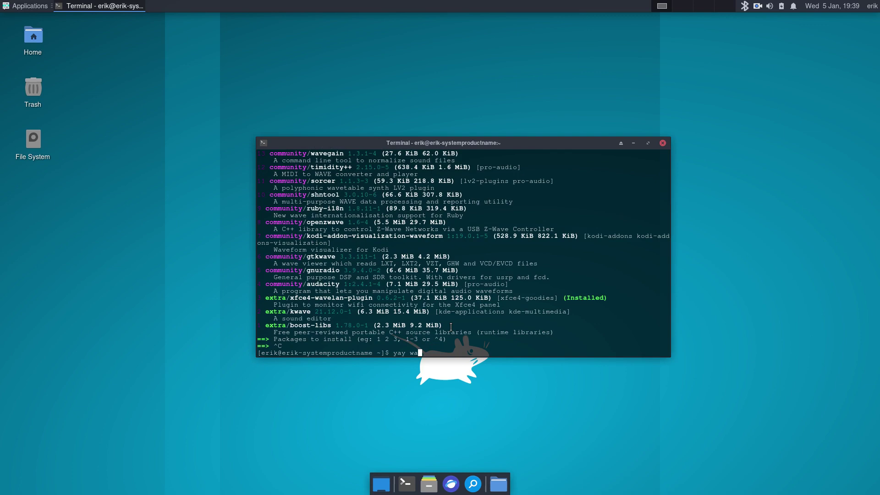
type("pac")
key("Return")
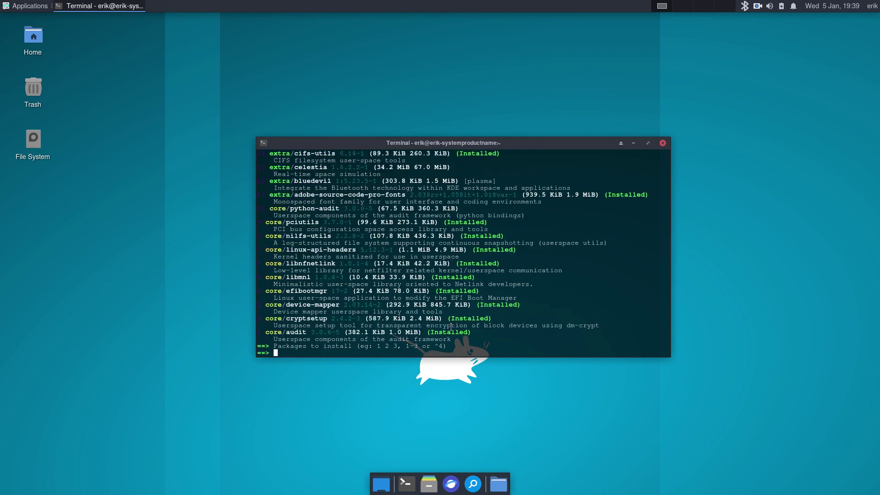
Look through the search results for the pace package and leave the package selection without choosing one
scroll(451, 326, "up", 9)
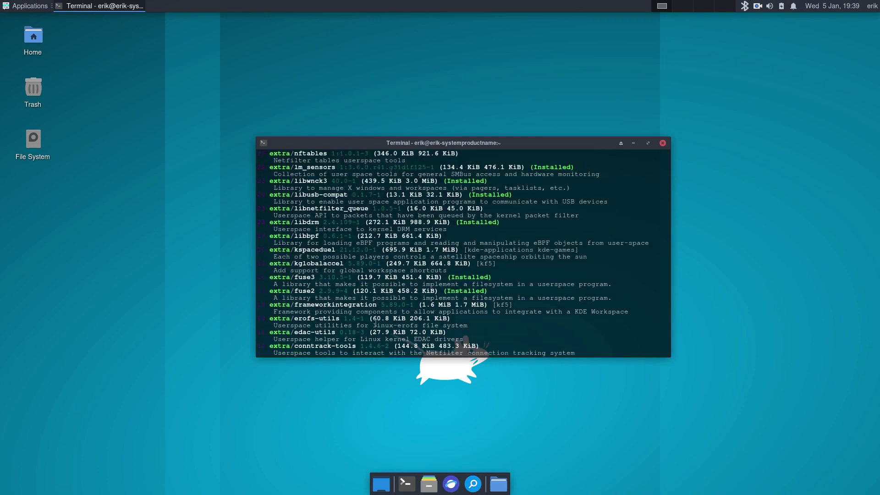
scroll(376, 322, "up", 20)
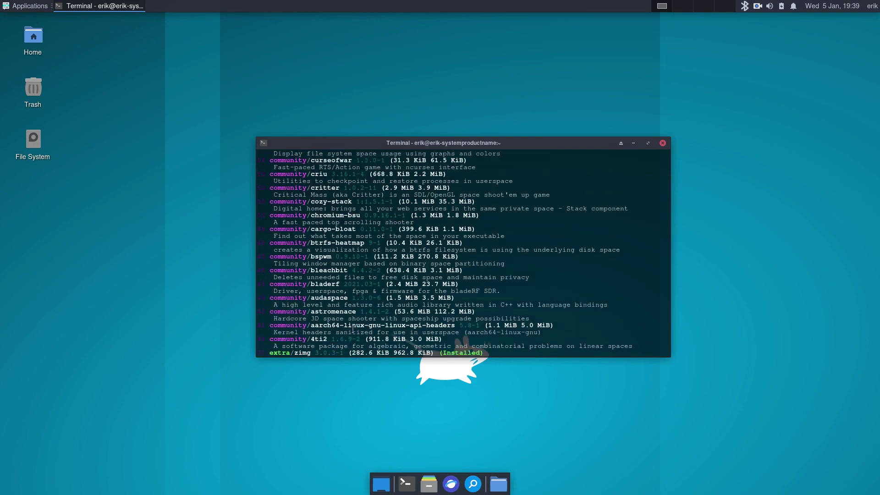
scroll(353, 328, "up", 20)
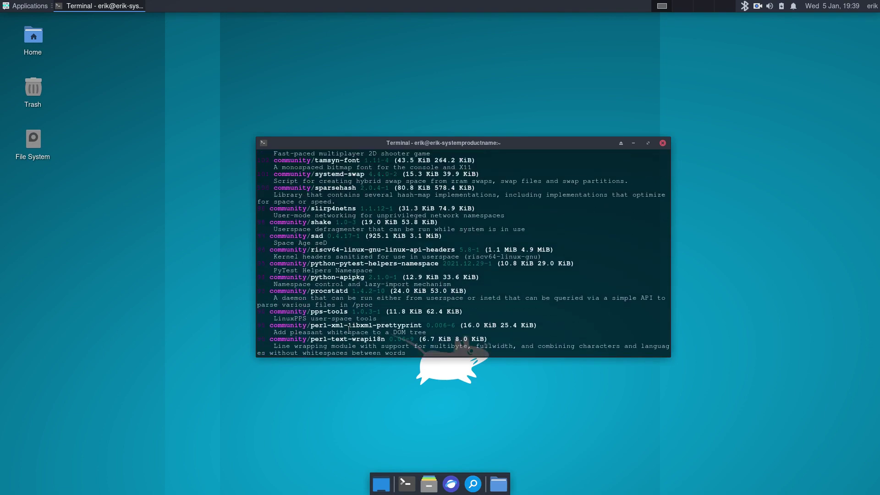
scroll(349, 330, "up", 20)
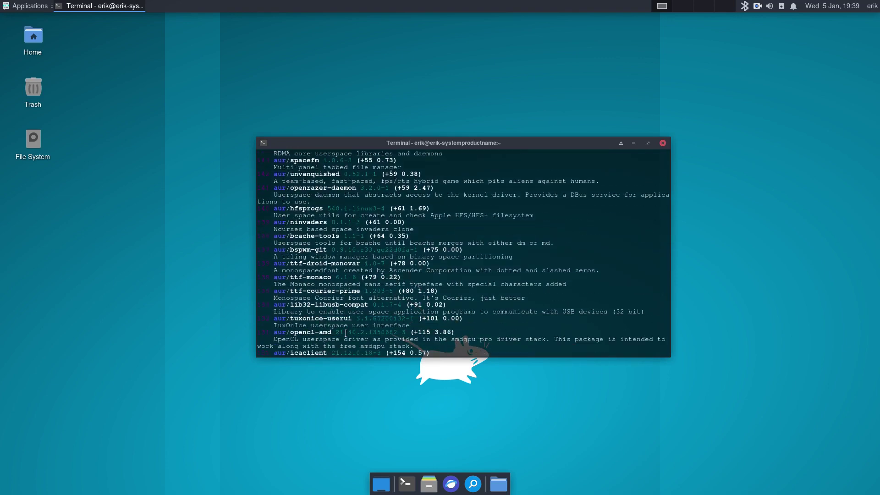
scroll(346, 332, "down", 6)
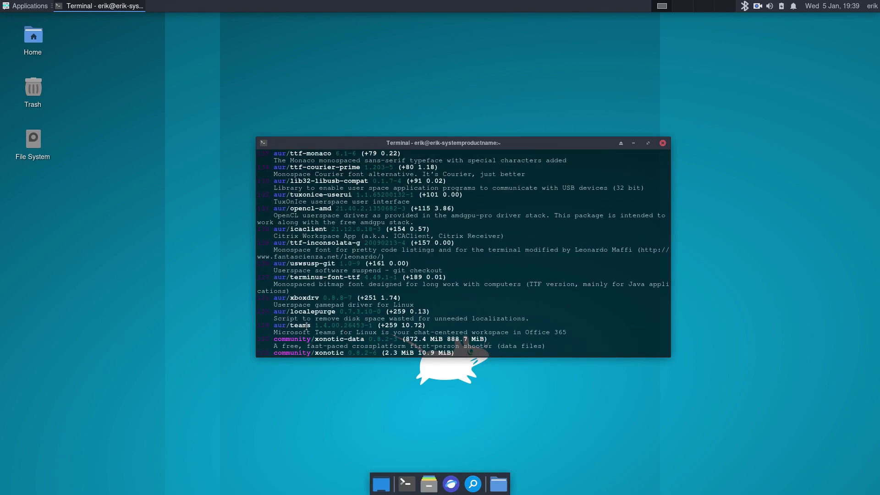
scroll(332, 307, "up", 7)
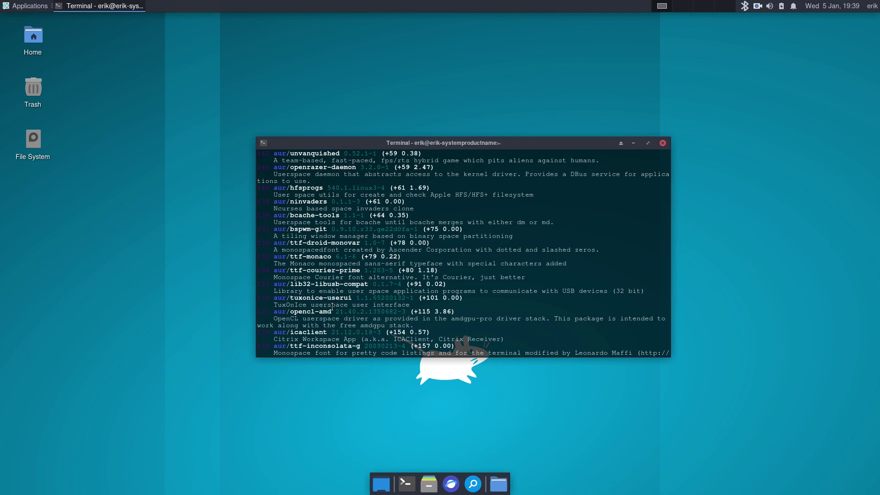
scroll(332, 307, "down", 15)
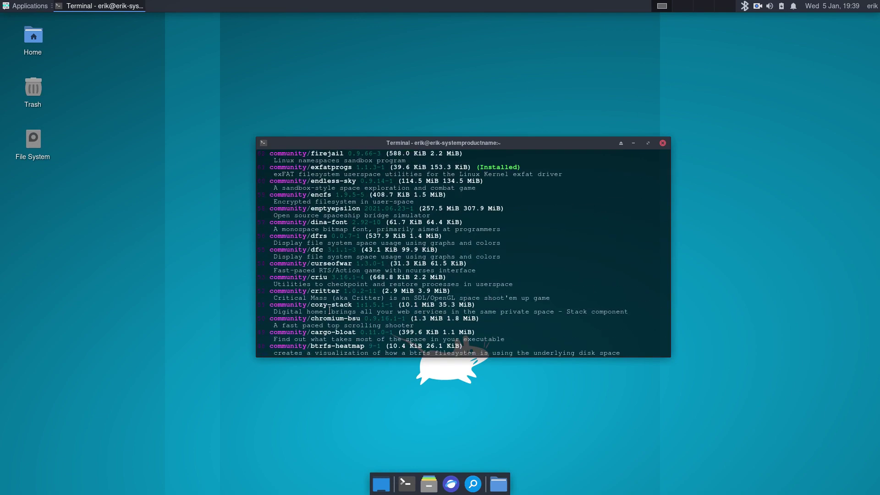
key("ctrl+c")
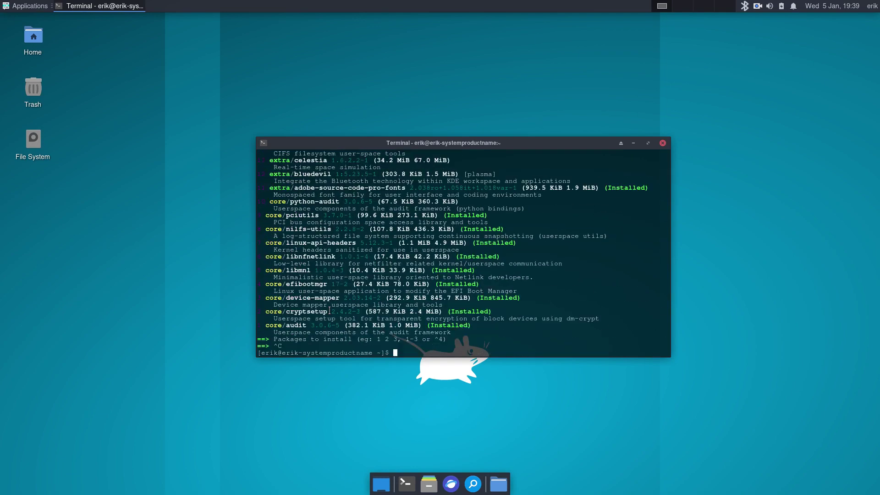
Install pace with yay -S pace, accepting the default provider and the default answers to the build prompts, and close the terminal
type("yay -S pace")
key("Return")
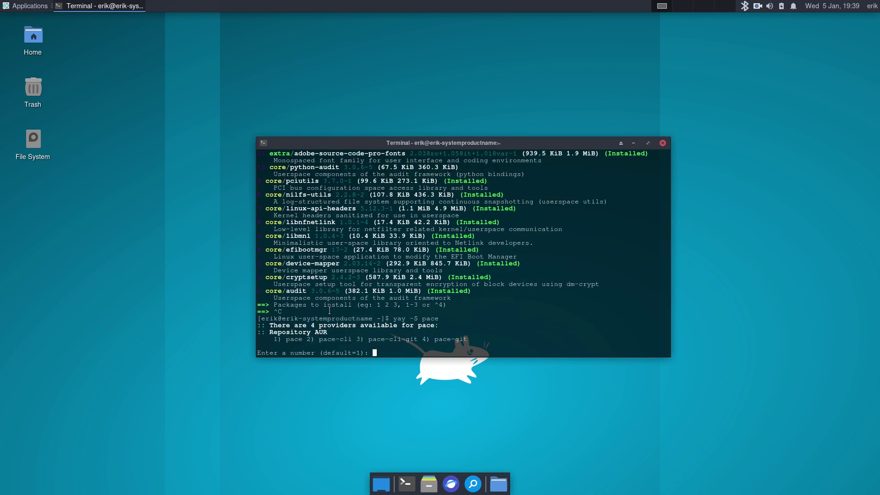
key("Return")
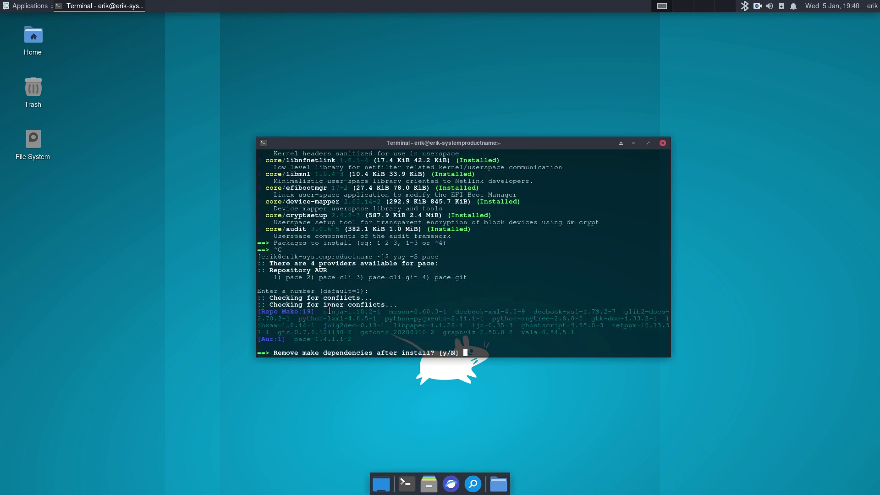
key("Return")
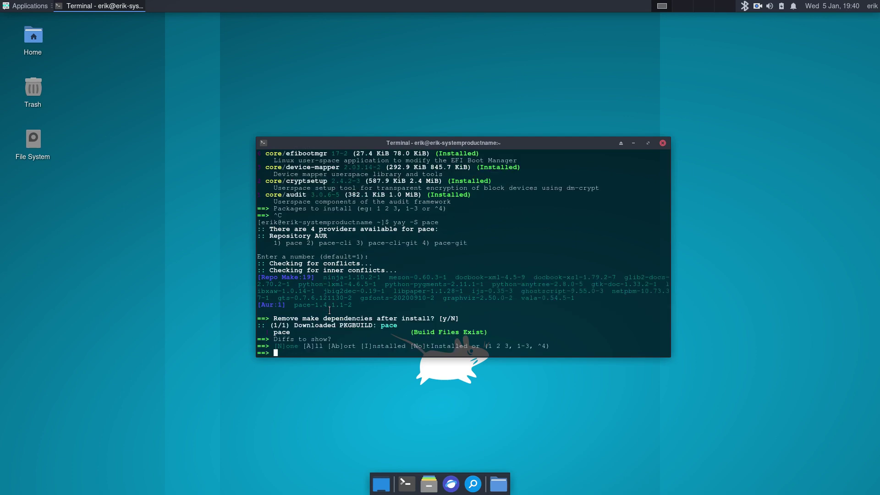
key("Return")
key("Return")
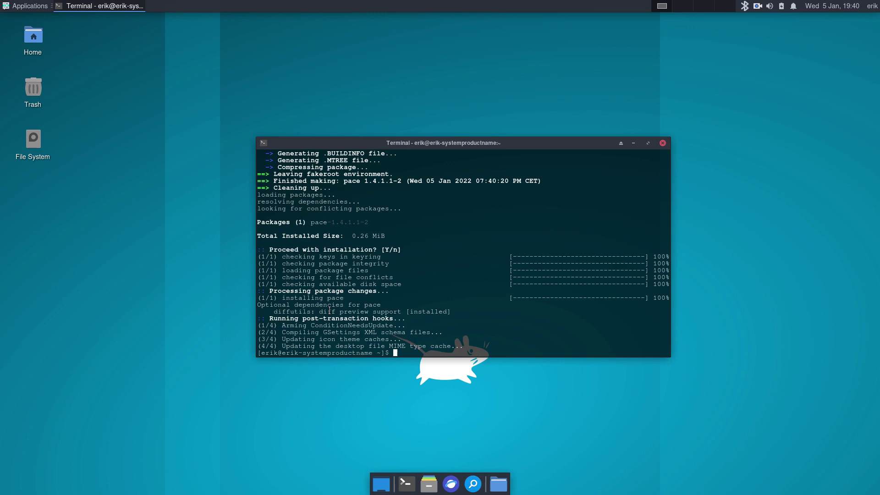
left_click(663, 143)
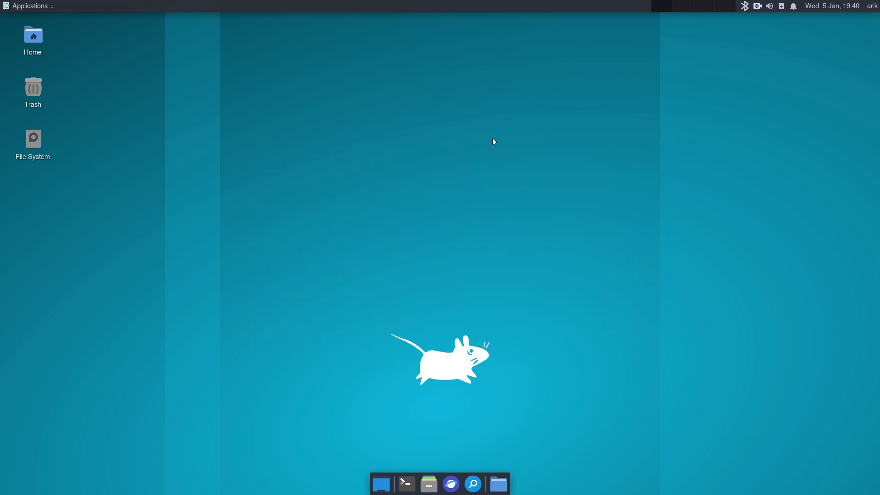
Launch Pace from the System applications, move its window to the middle of the desktop and look over its repository list
left_click(27, 6)
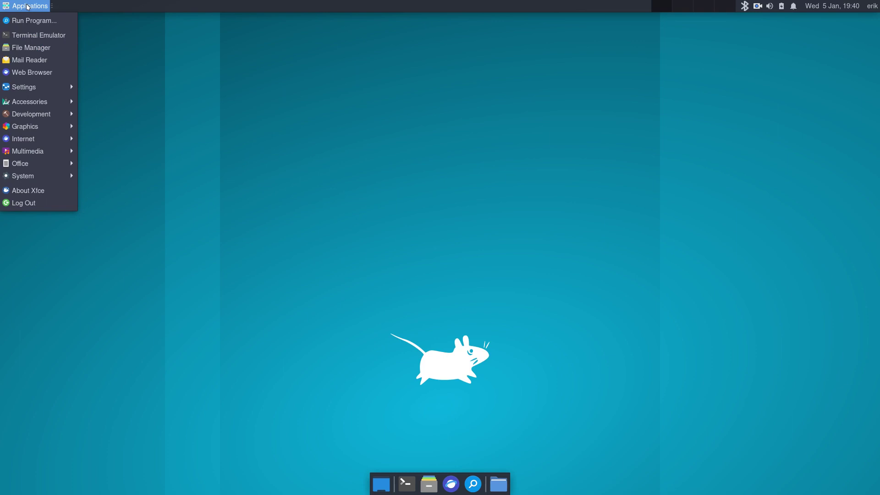
mouse_move(35, 177)
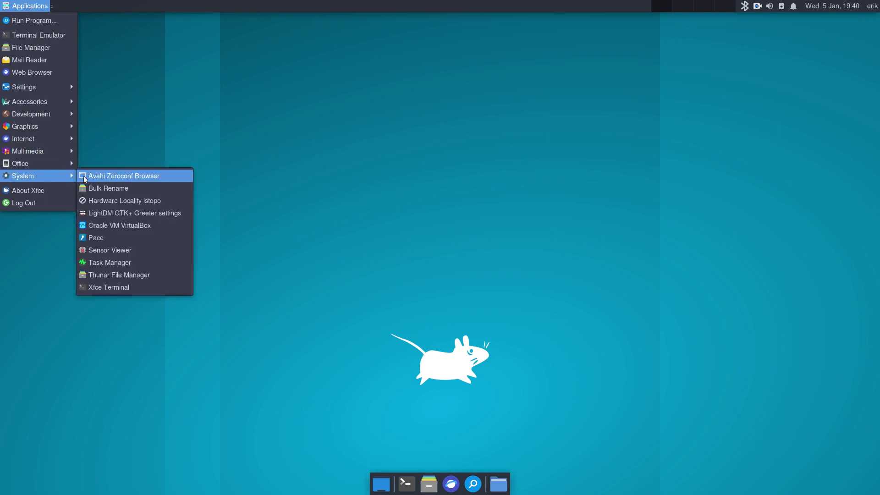
left_click(113, 238)
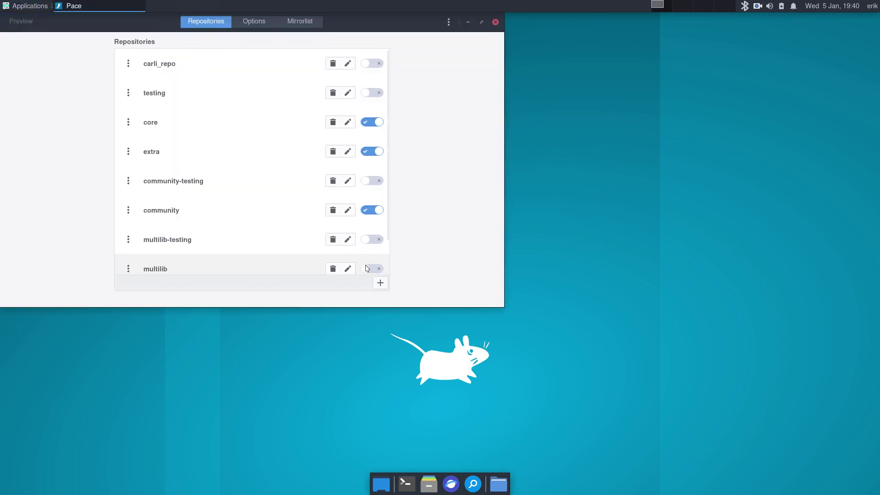
left_click_drag(371, 22, 562, 132)
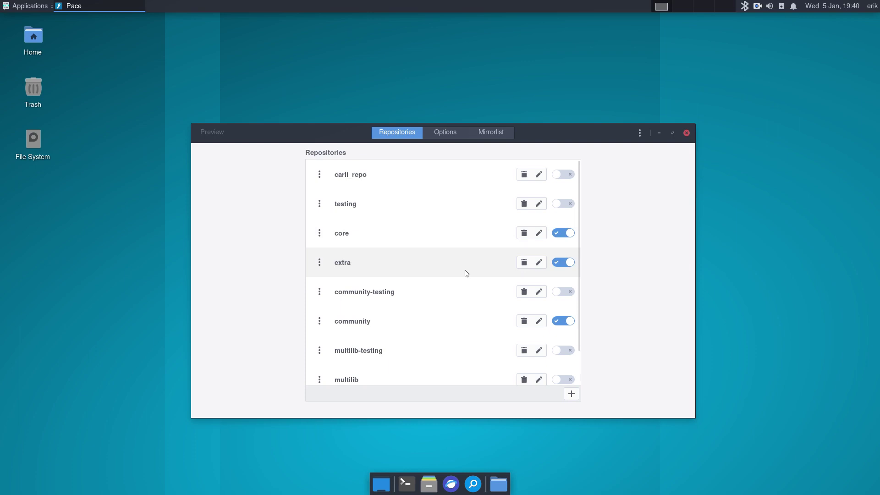
scroll(466, 273, "down", 1)
scroll(466, 268, "up", 1)
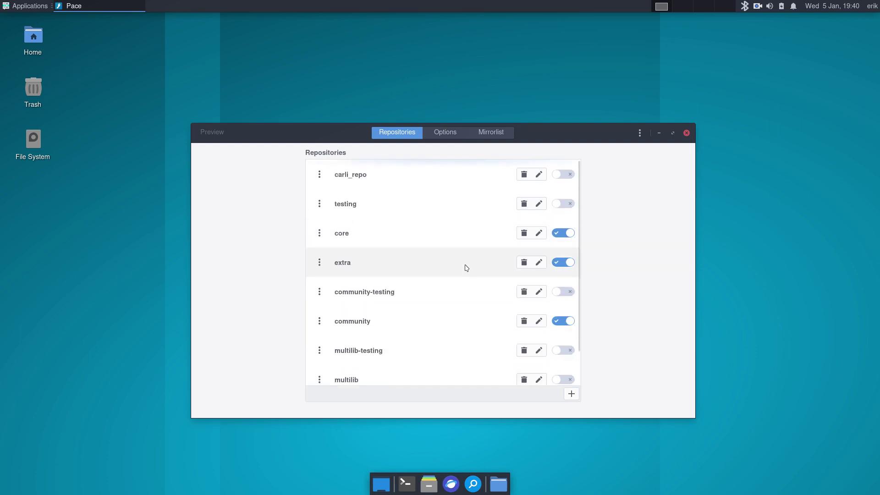
Look through all the pacman options in Pace, from RootDir to RemoteFileSigLevel, paying attention to HoldPkg and ParallelDownloads
left_click(435, 132)
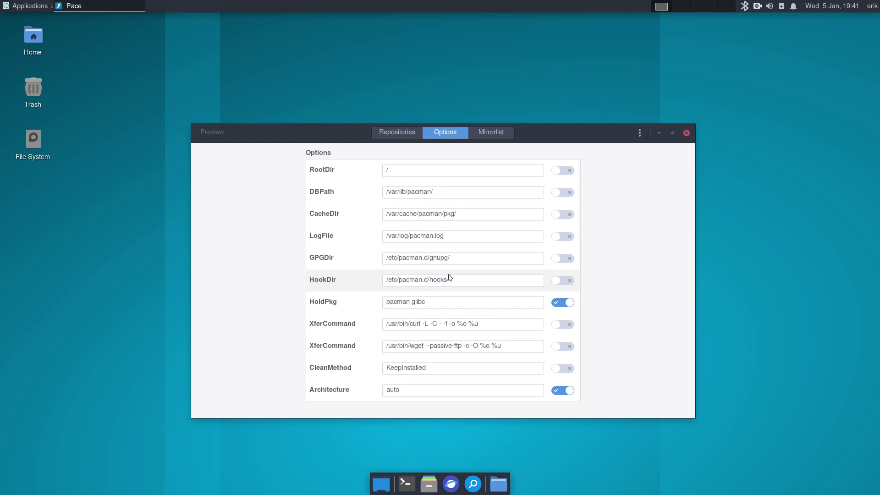
left_click(442, 300)
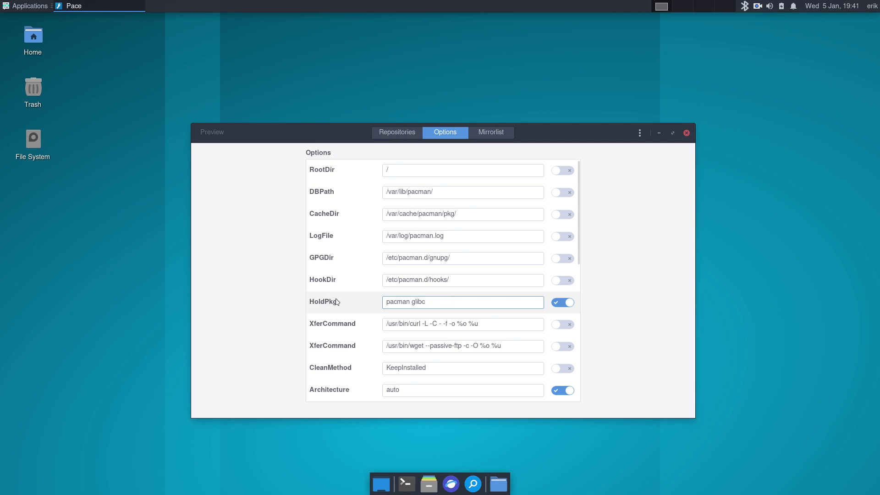
scroll(339, 301, "down", 1)
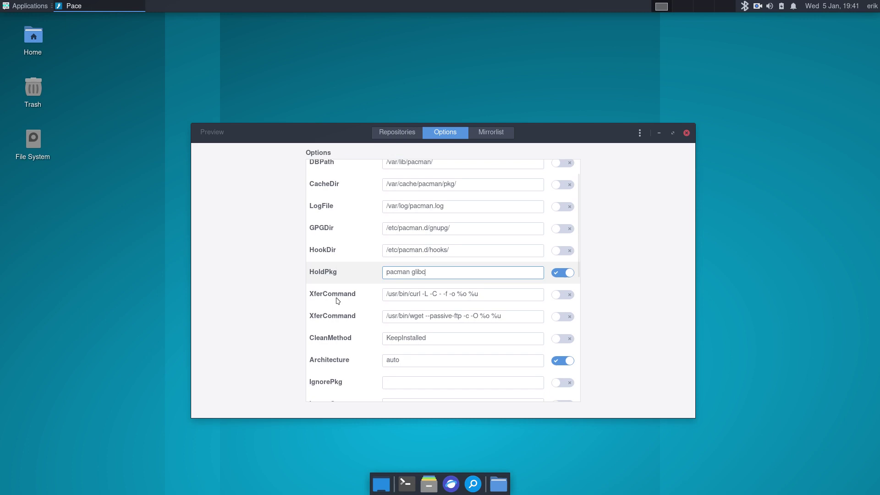
scroll(403, 313, "down", 1)
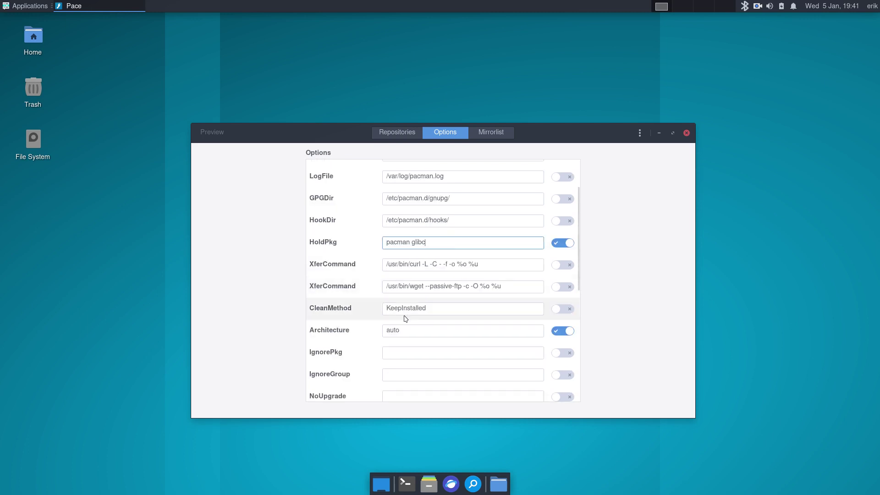
scroll(404, 315, "down", 1)
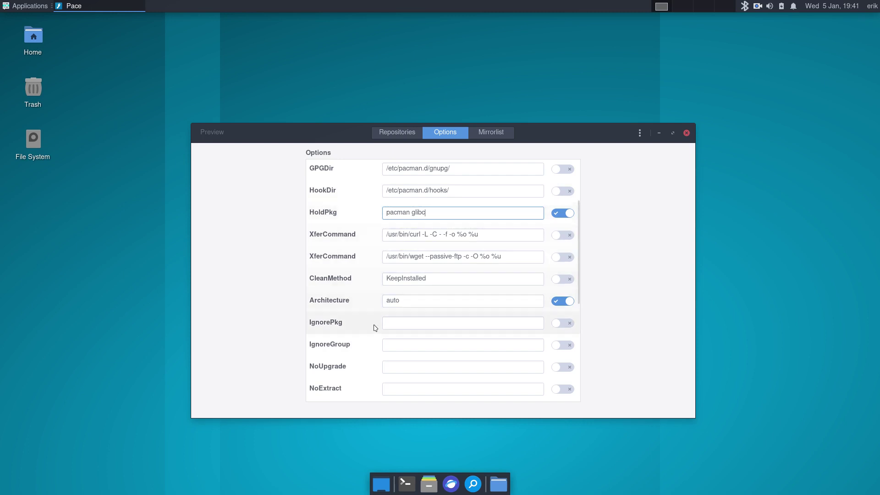
scroll(366, 364, "down", 2)
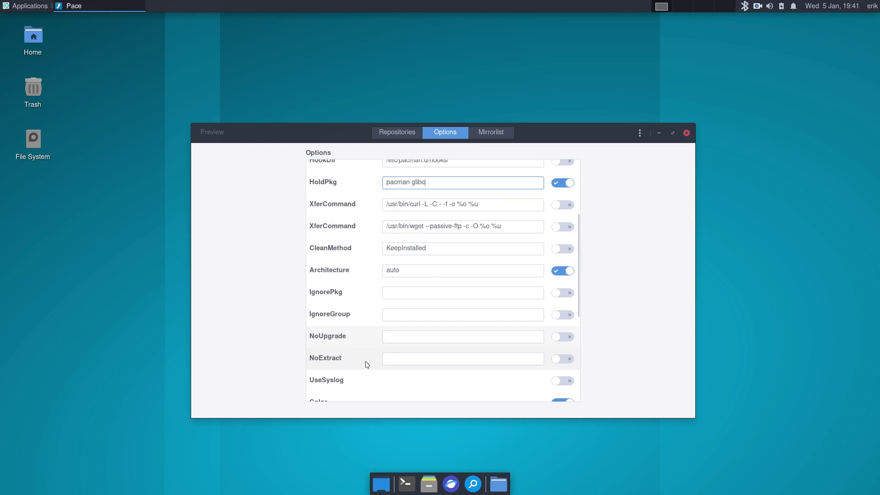
scroll(367, 362, "down", 2)
scroll(366, 362, "down", 1)
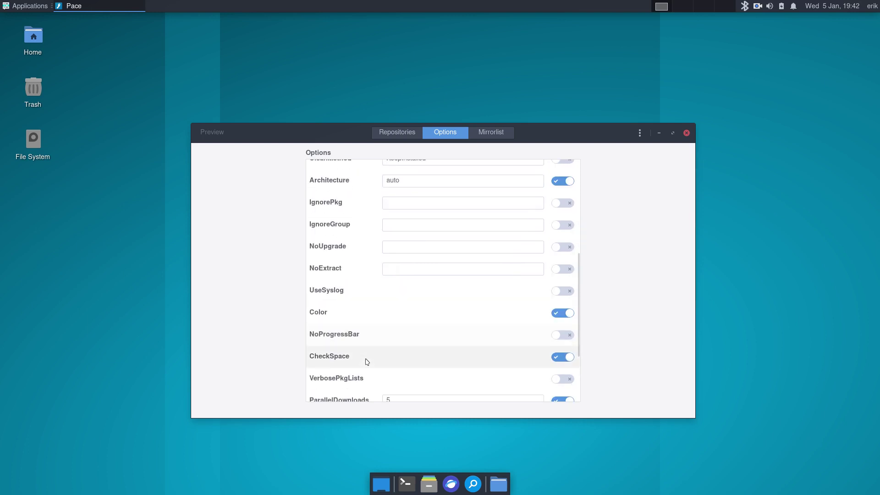
scroll(527, 287, "down", 1)
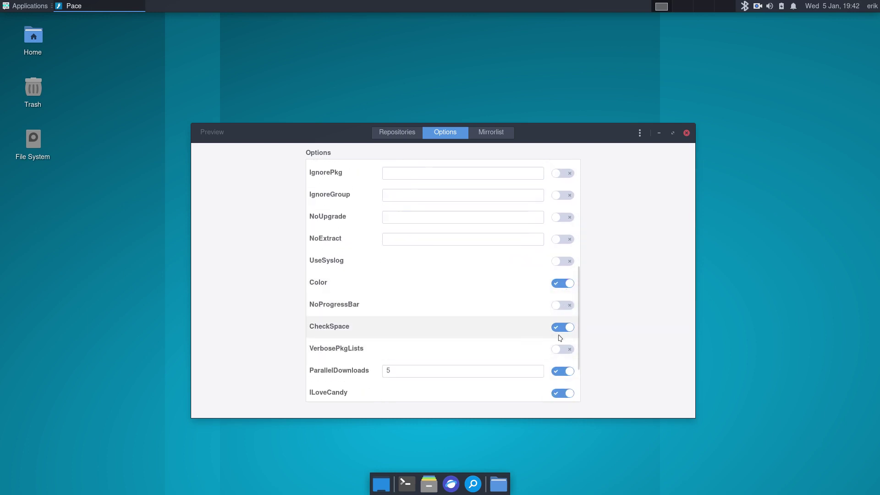
scroll(529, 337, "down", 3)
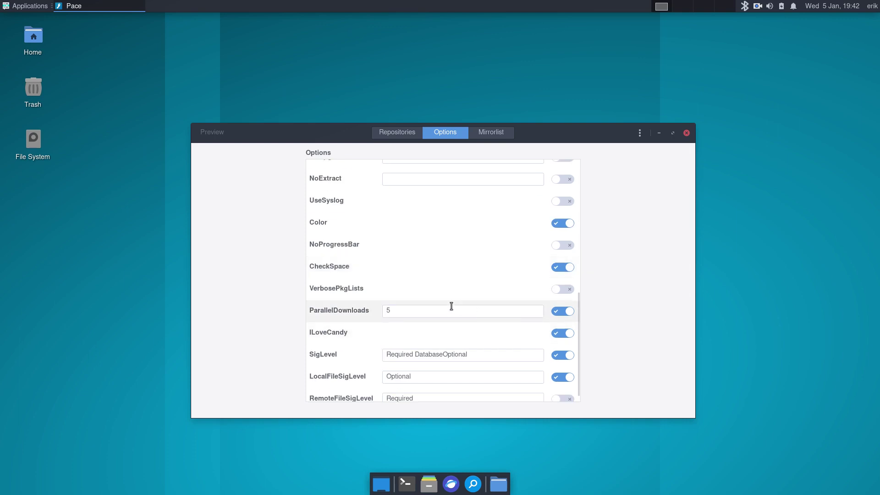
left_click_drag(397, 312, 375, 311)
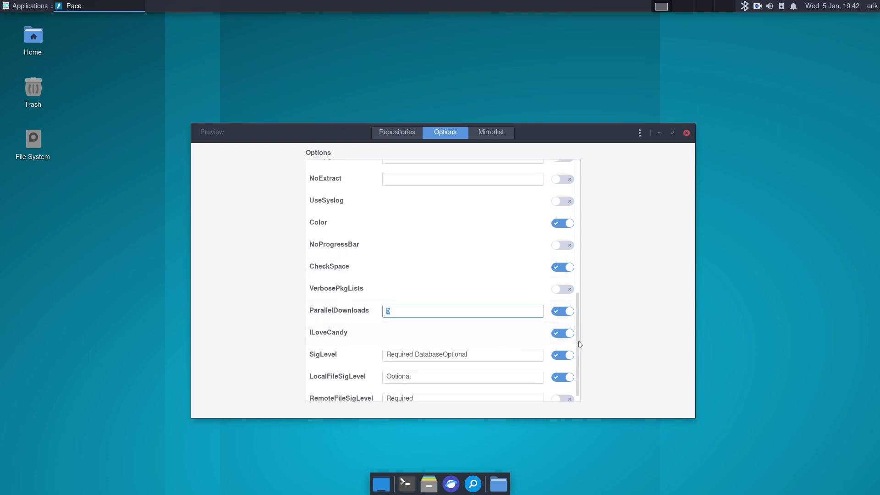
scroll(556, 338, "down", 1)
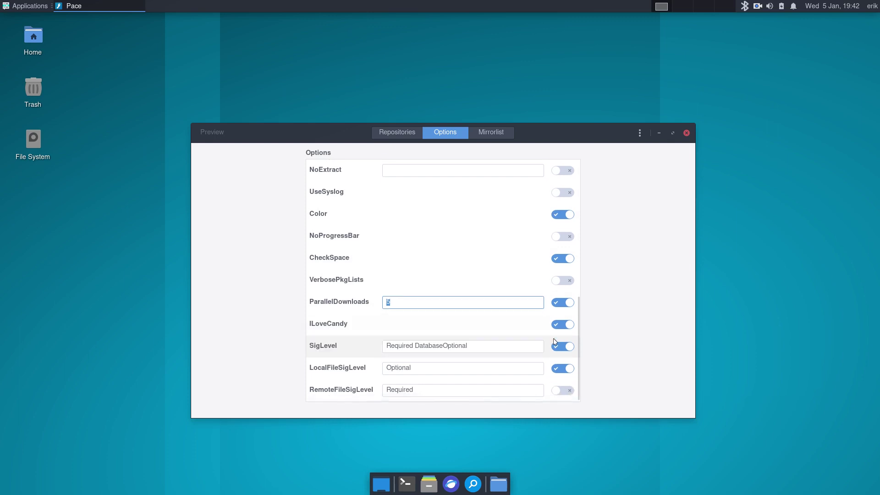
scroll(444, 246, "up", 10)
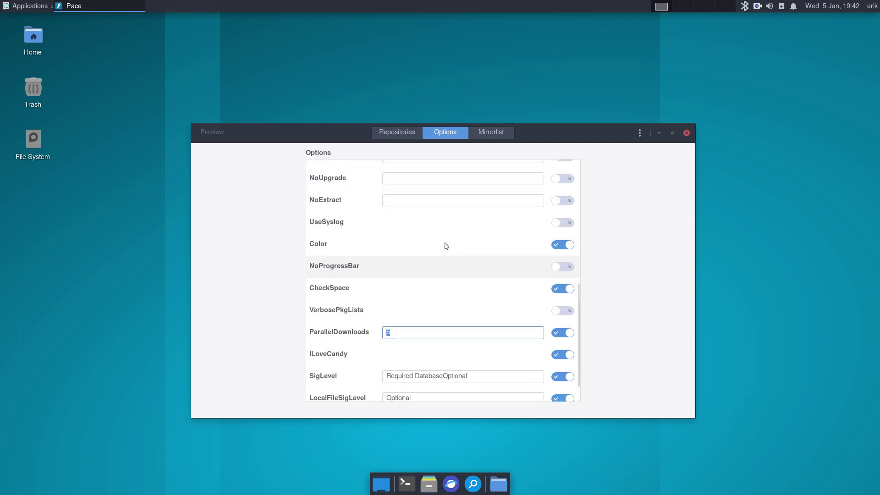
Show the servers of /etc/pacman.d/mirrorlist, look through them and disable the archmirror.it server
left_click(497, 133)
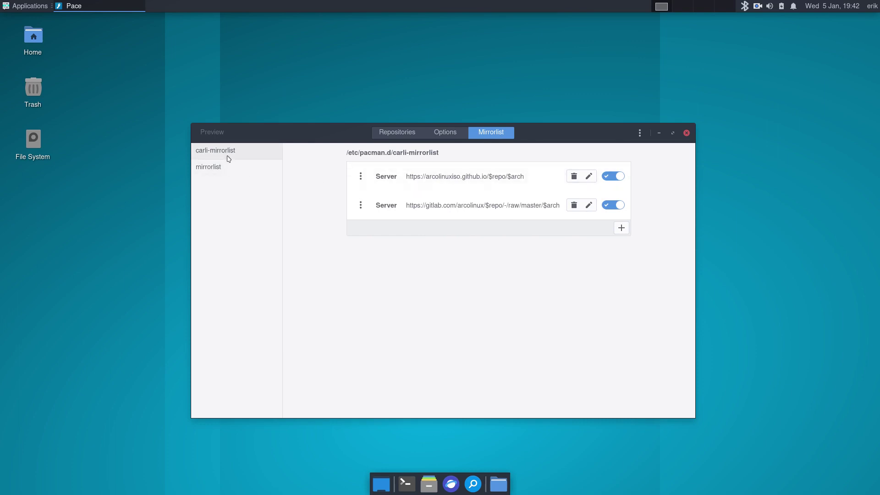
left_click(248, 173)
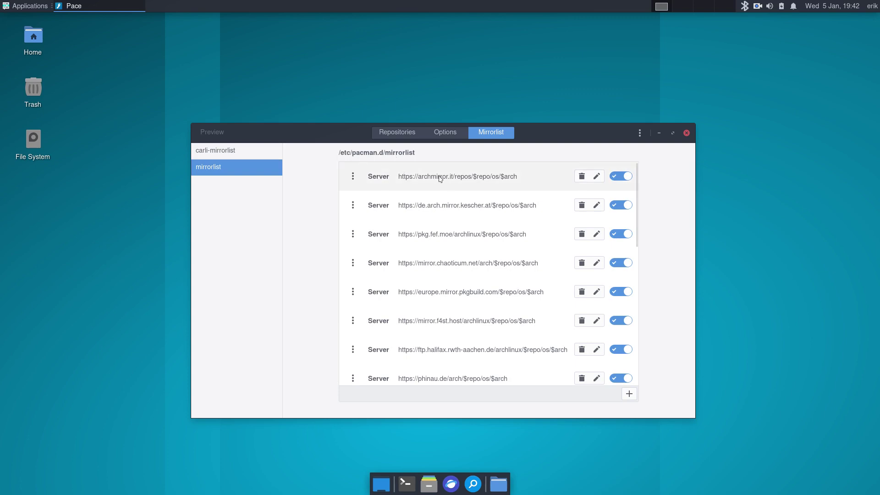
scroll(456, 287, "down", 10)
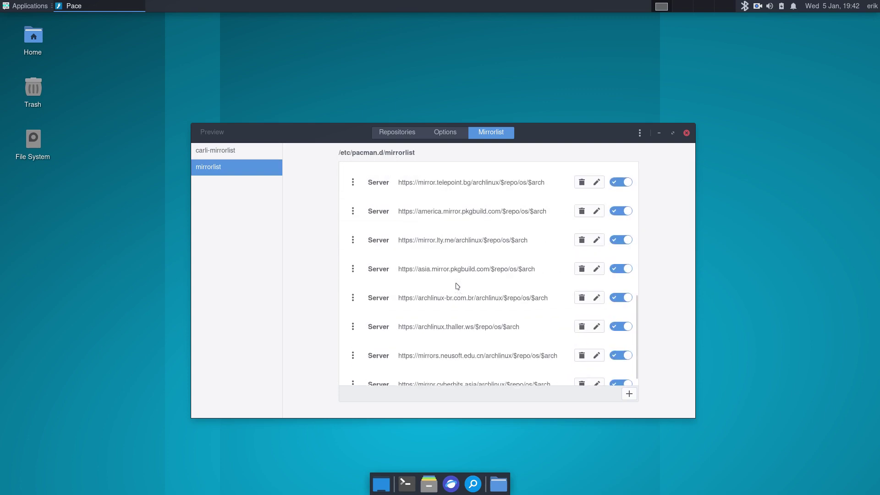
scroll(454, 285, "up", 10)
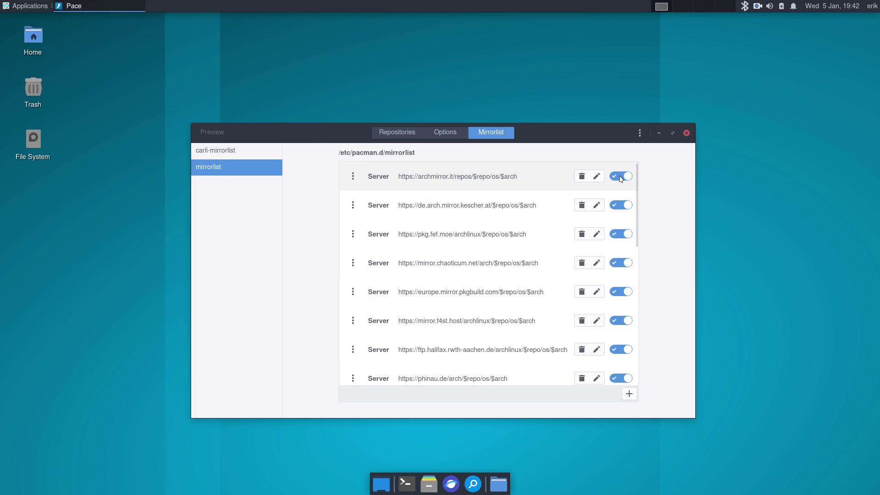
left_click(620, 177)
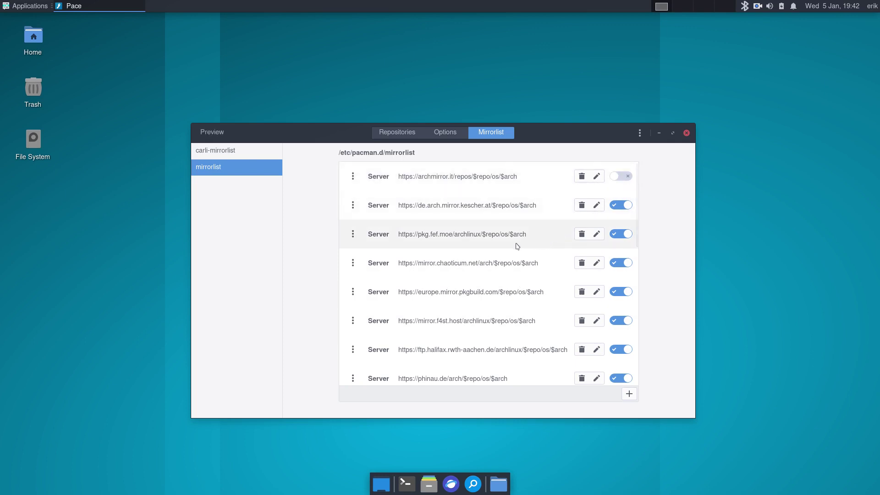
Open a terminal and rearrange the windows so the terminal sits low on the desktop and Pace above it
left_click(404, 486)
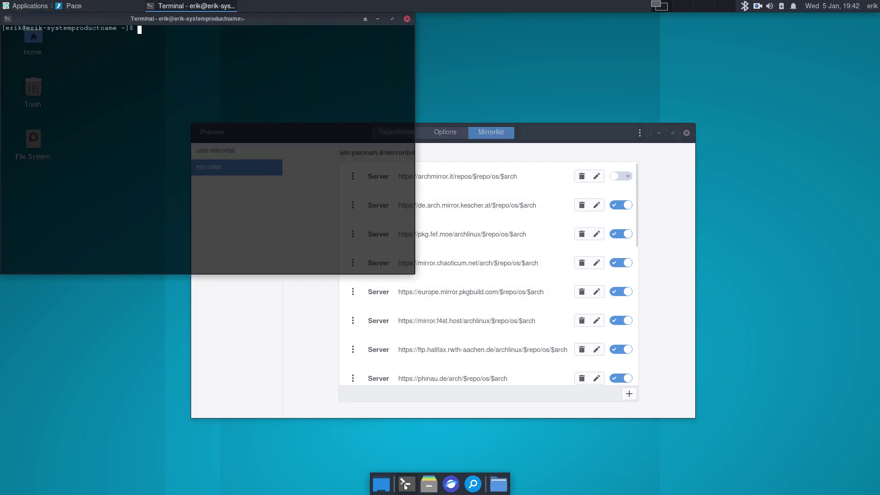
left_click_drag(247, 23, 284, 263)
left_click_drag(522, 143, 618, 53)
left_click(260, 249)
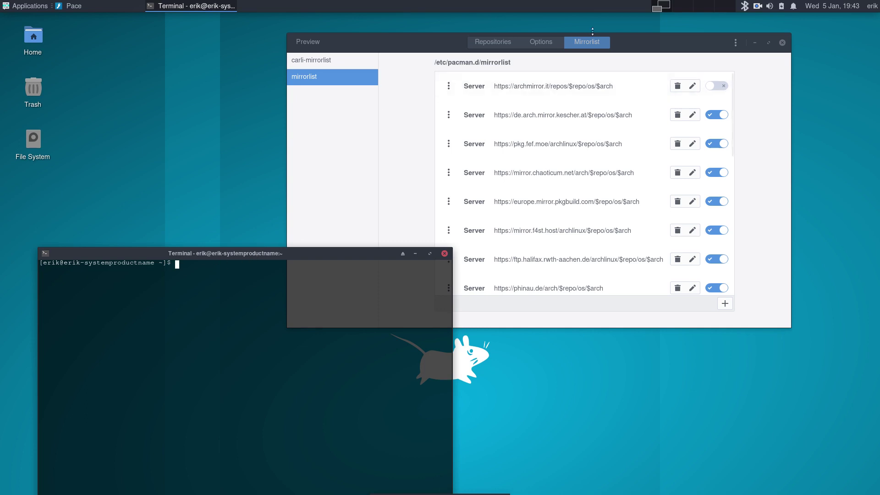
View the preview settings in Pace's configuration and return to the mirrorlist
left_click(628, 46)
left_click(735, 43)
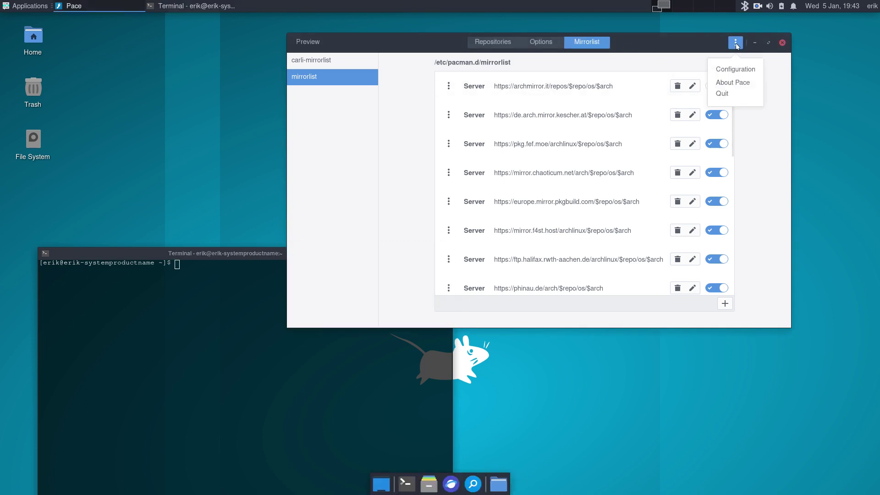
left_click(739, 69)
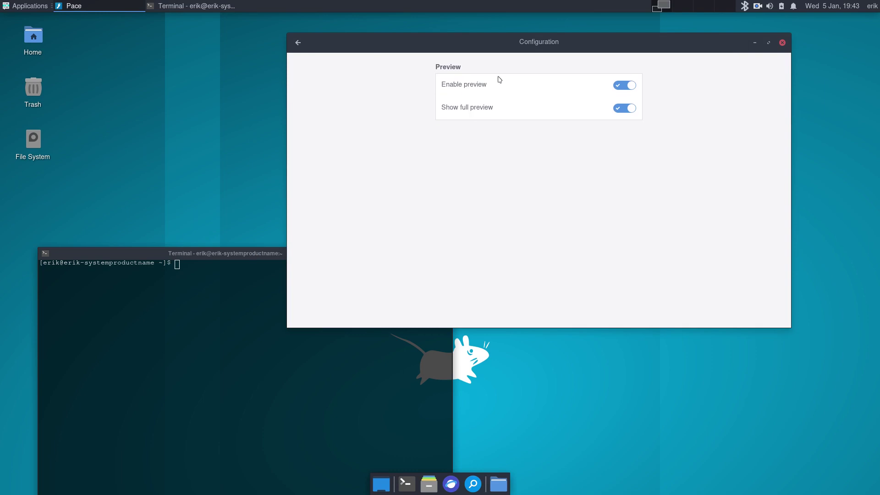
left_click(297, 42)
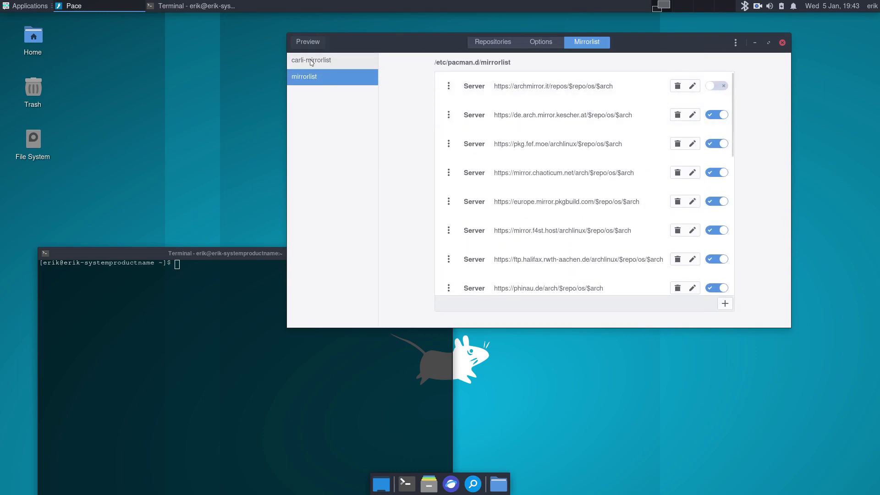
Show the pacman options in Pace and enlarge its window to nearly the full height of the desktop
left_click(541, 44)
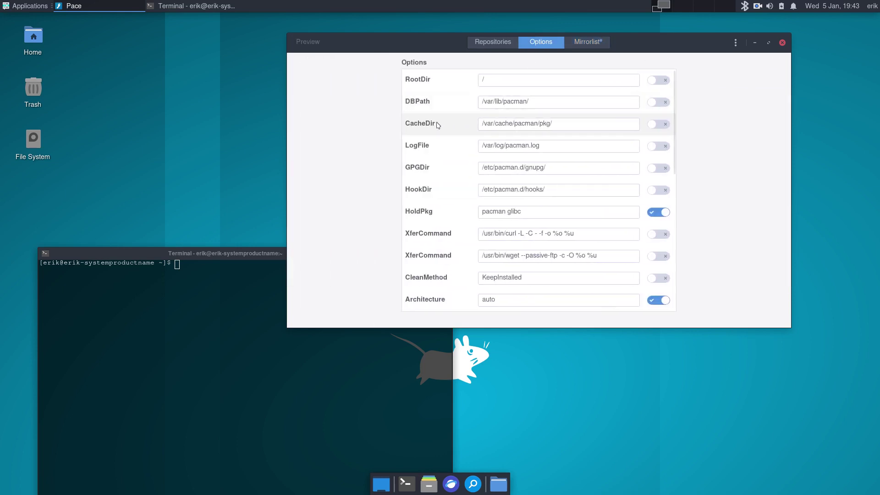
left_click_drag(427, 39, 315, 33)
left_click_drag(660, 322, 661, 479)
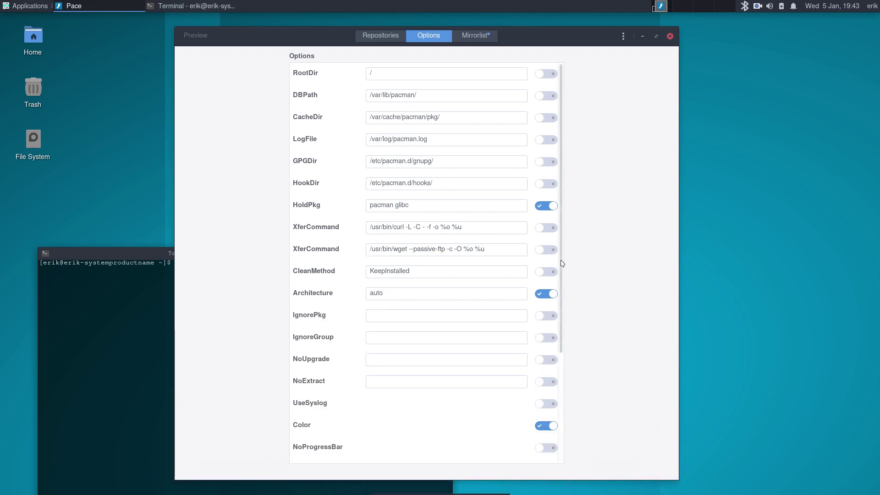
Open /etc/pacman.conf with nano in a new terminal
key("ctrl+alt+t")
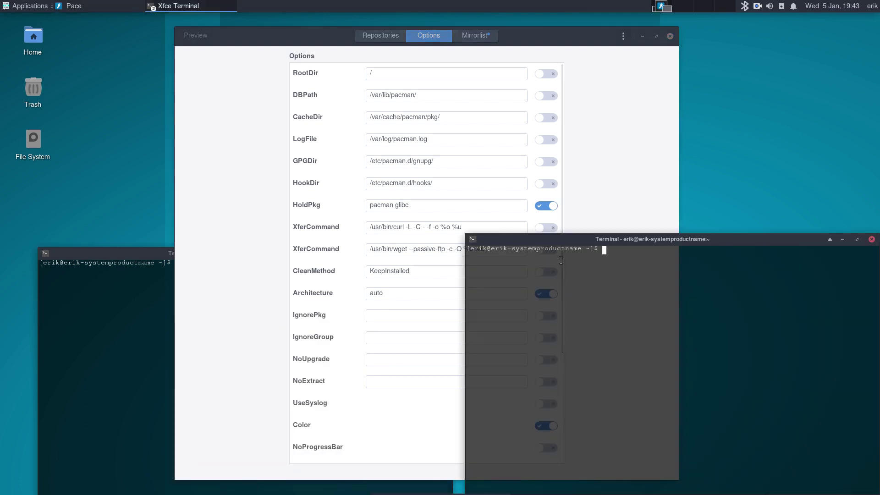
type("nano /et")
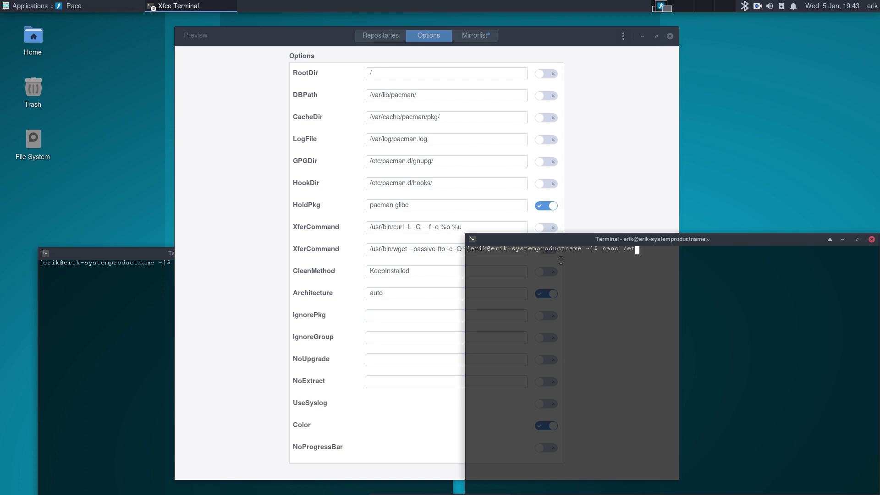
type("c/pacman.conf")
key("Return")
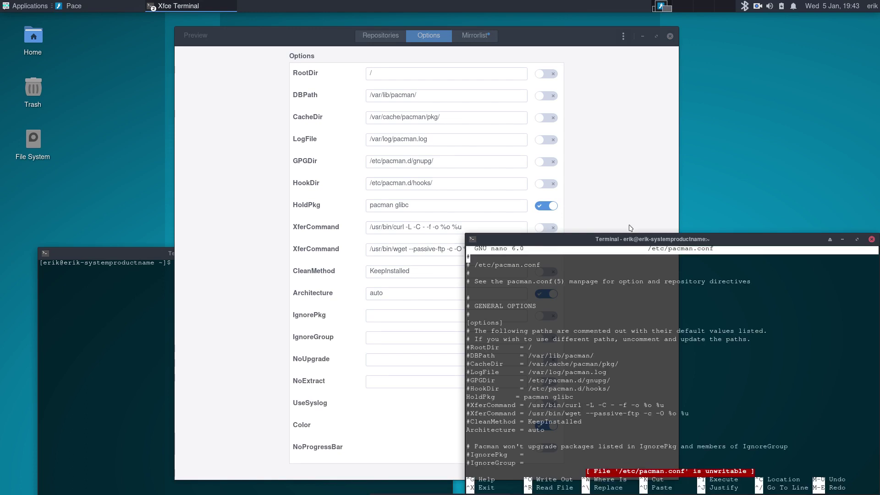
Enlarge the nano terminal and place it side by side with the Pace window for comparison
left_click_drag(641, 243, 627, 37)
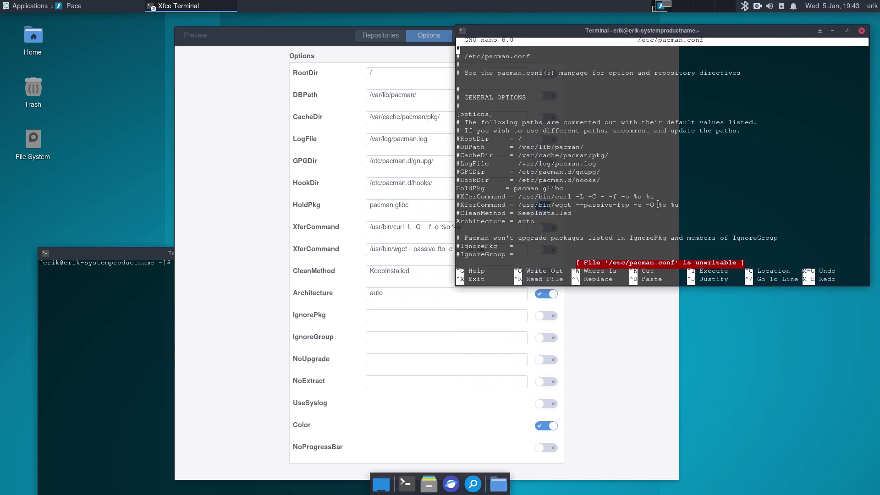
left_click_drag(717, 33, 879, 192)
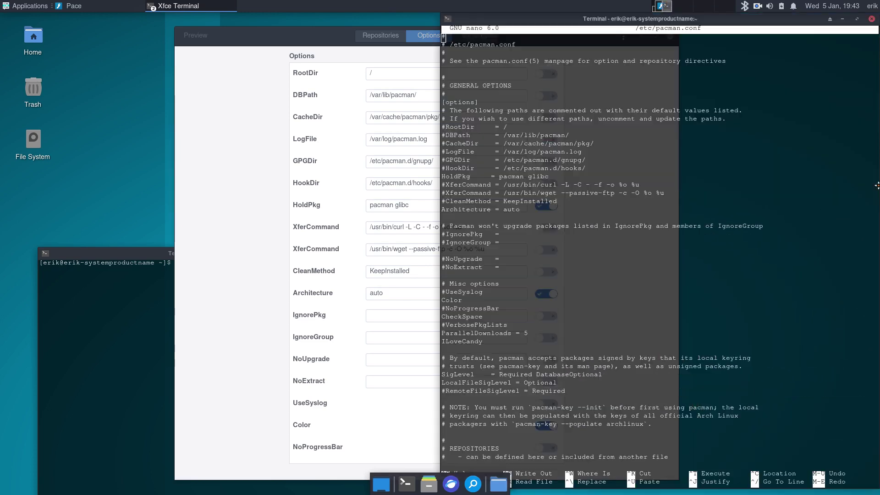
left_click_drag(355, 31, 182, 26)
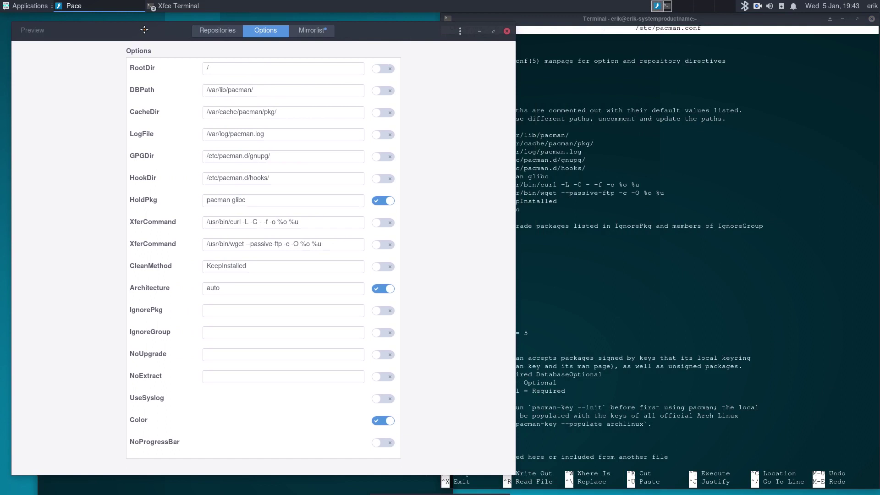
Highlight the DBPath value and the HoldPkg line in pacman.conf to compare them with the options in Pace
left_click(583, 270)
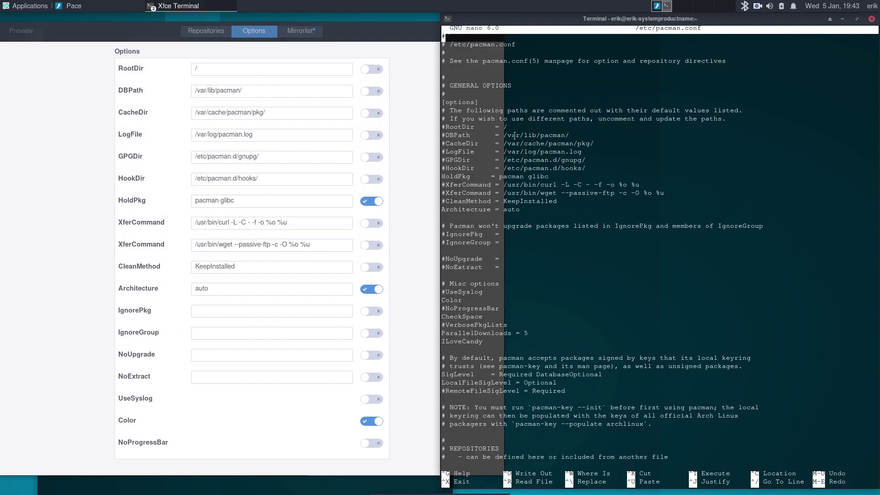
left_click_drag(510, 137, 571, 136)
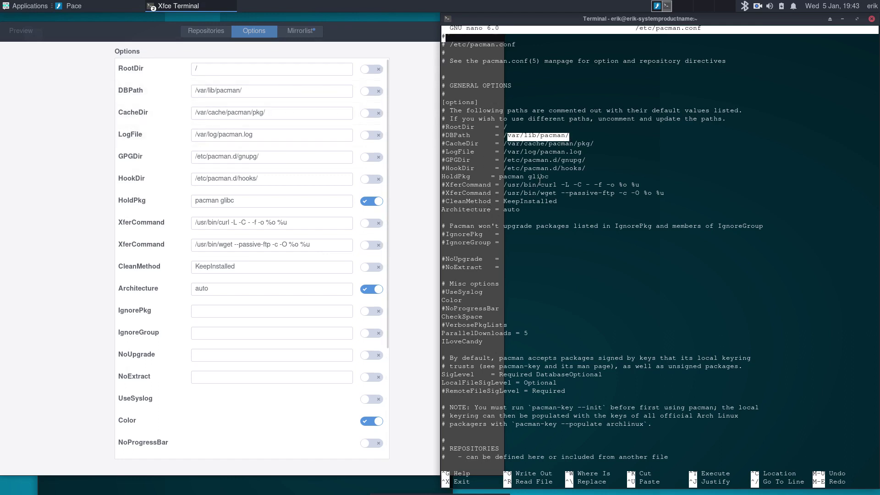
left_click_drag(556, 177, 418, 171)
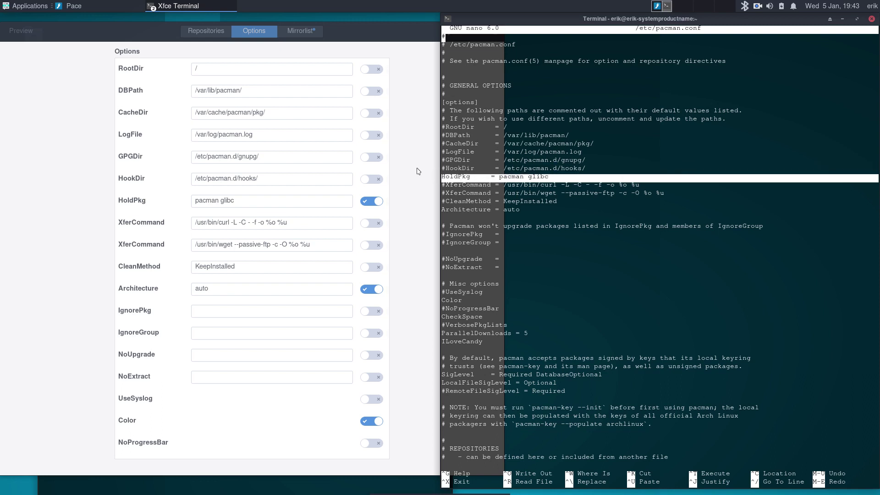
Return to Pace and look over its mirrorlist servers and its repository list again
left_click(122, 186)
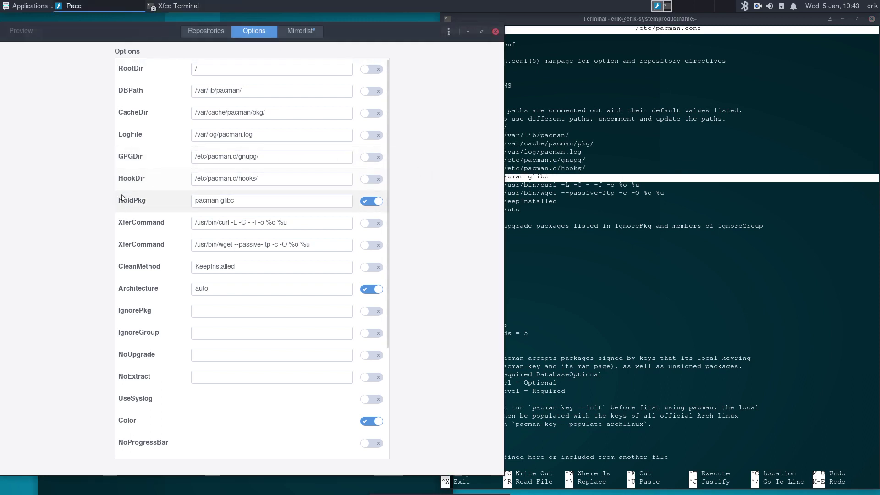
left_click(297, 34)
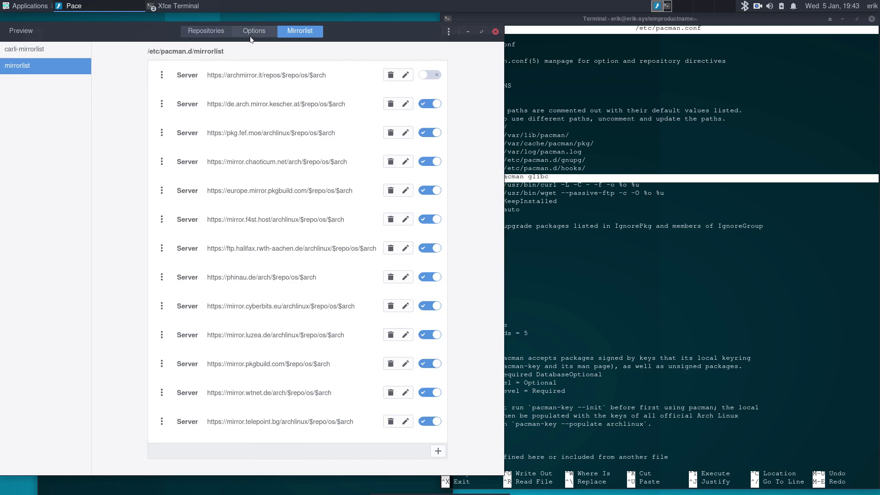
left_click(218, 31)
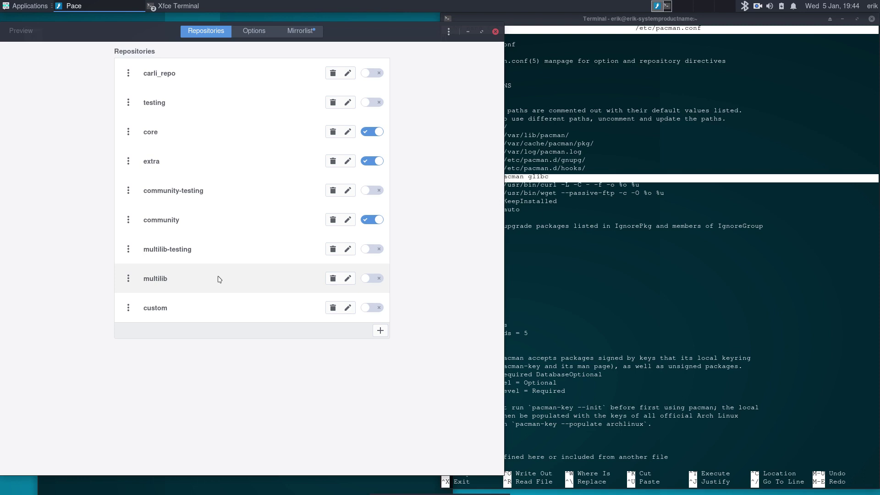
Close Pace and both terminal windows, accepting the termination of the running nano process
left_click(495, 31)
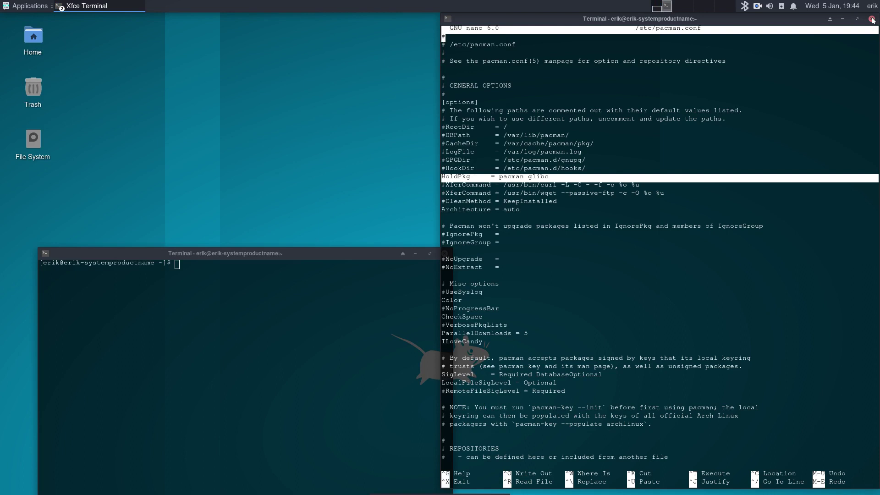
left_click(872, 19)
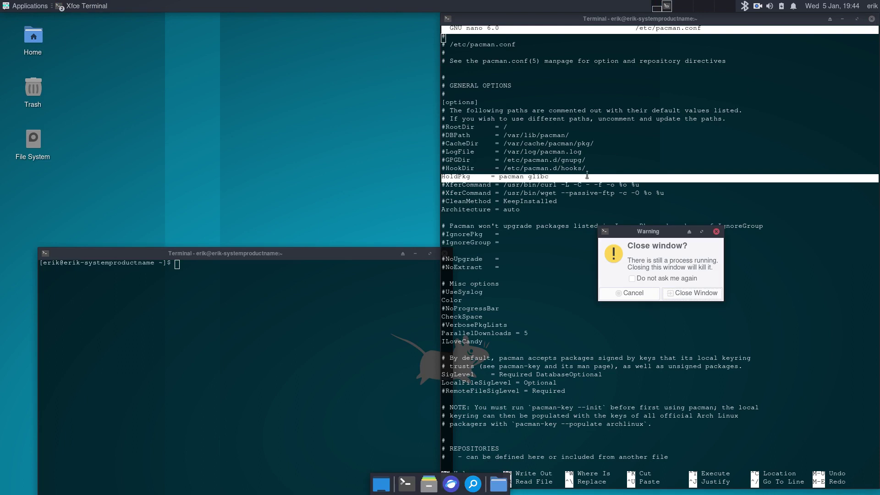
left_click(694, 293)
left_click(444, 253)
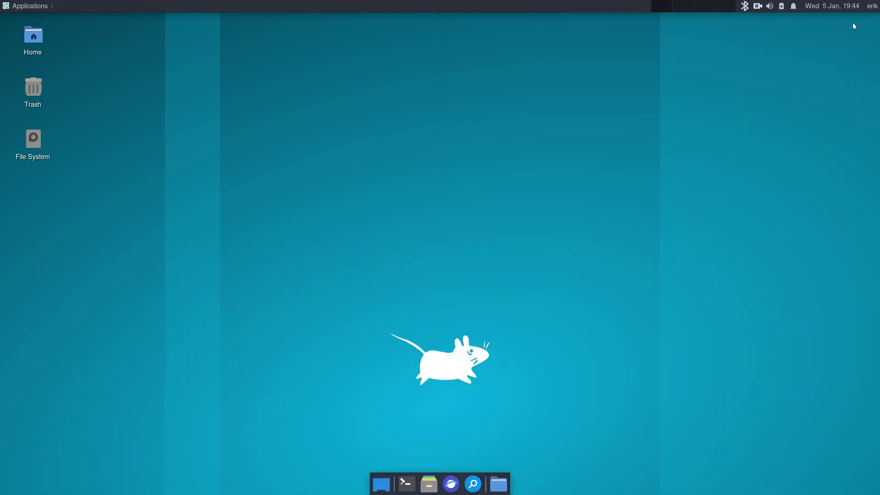